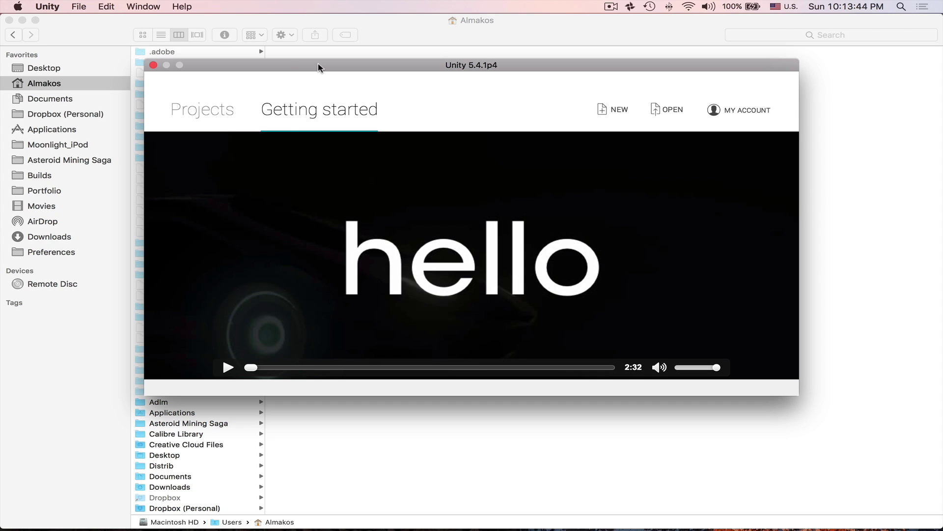
Create a new 3D project named 'AwesomeGame' from the projects list.
{"action": "left_click", "coordinate": [196, 117]}
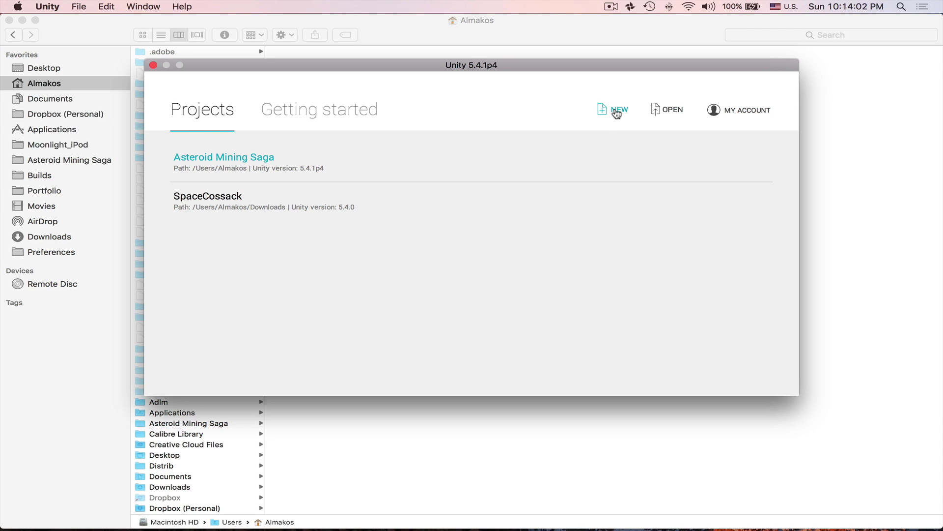
{"action": "left_click", "coordinate": [617, 113]}
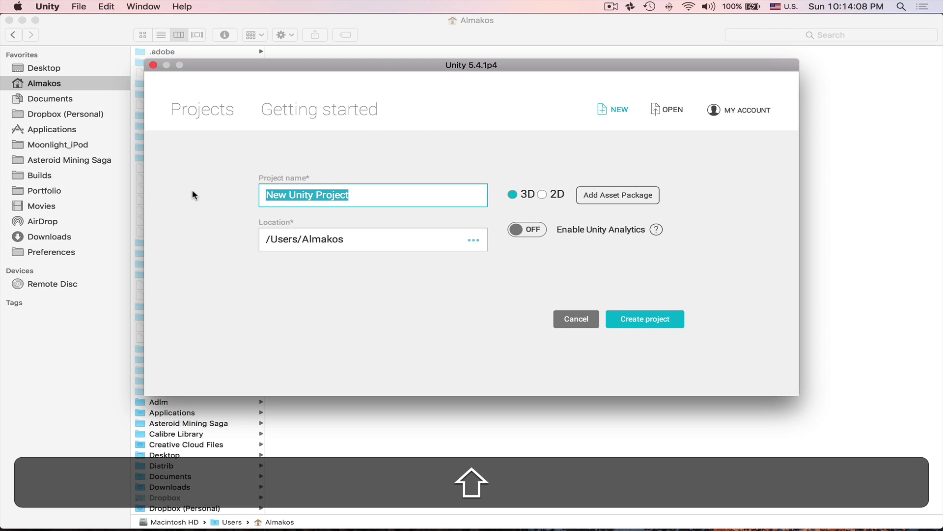
{"action": "type", "text": "AwesomeGame"}
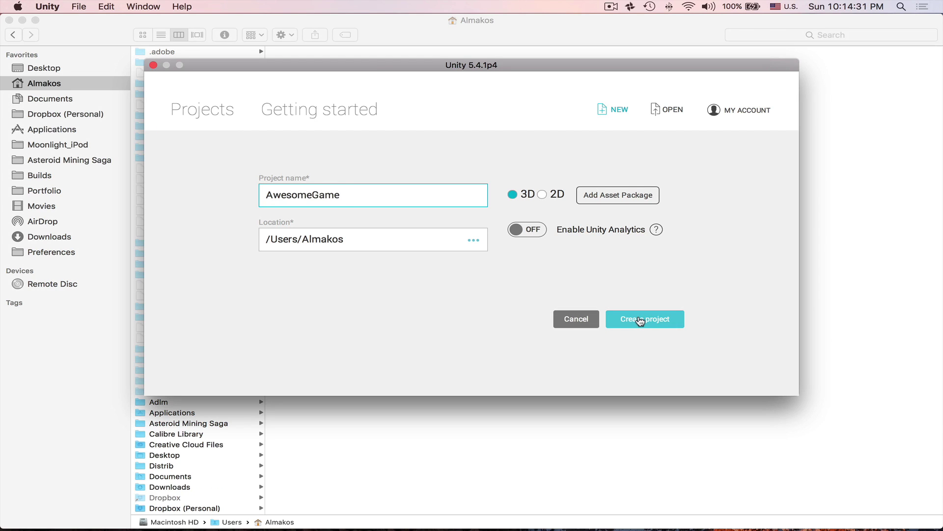
{"action": "left_click", "coordinate": [640, 320]}
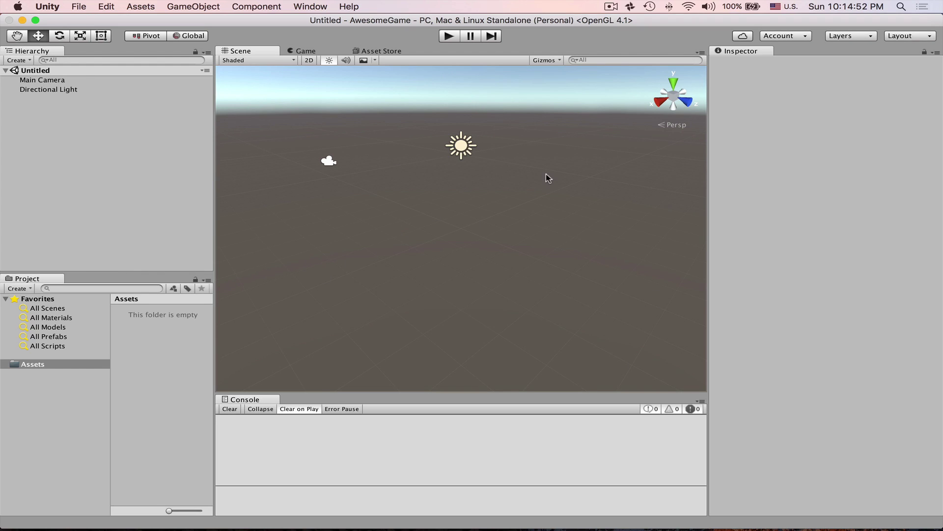
{"action": "left_click_drag", "start_coordinate": [469, 177], "coordinate": [365, 316]}
{"action": "left_click_drag", "start_coordinate": [514, 309], "coordinate": [468, 165]}
{"action": "left_click_drag", "start_coordinate": [524, 288], "coordinate": [407, 189]}
{"action": "left_click_drag", "start_coordinate": [580, 254], "coordinate": [419, 99]}
{"action": "left_click_drag", "start_coordinate": [556, 240], "coordinate": [355, 69]}
{"action": "left_click_drag", "start_coordinate": [494, 230], "coordinate": [393, 140]}
{"action": "left_click", "coordinate": [329, 161]}
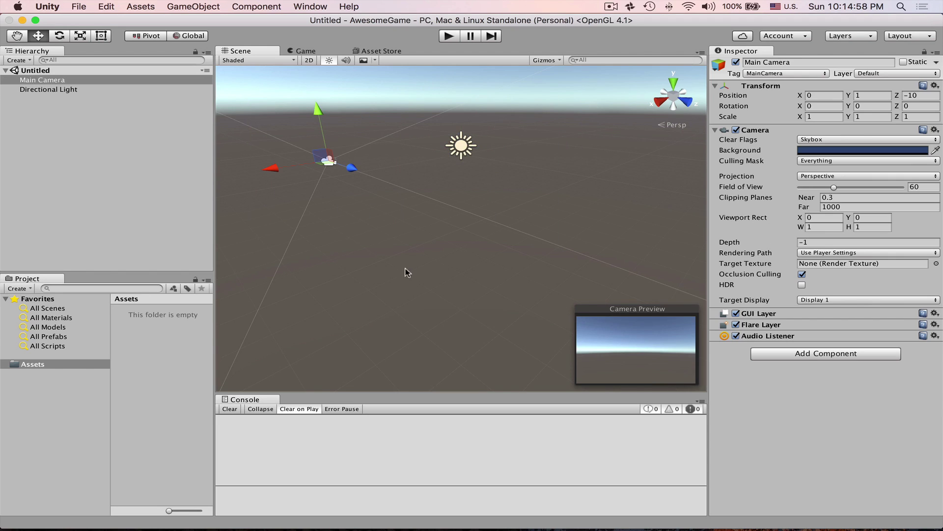
{"action": "left_click_drag", "start_coordinate": [507, 265], "coordinate": [549, 249]}
{"action": "left_click", "coordinate": [402, 240]}
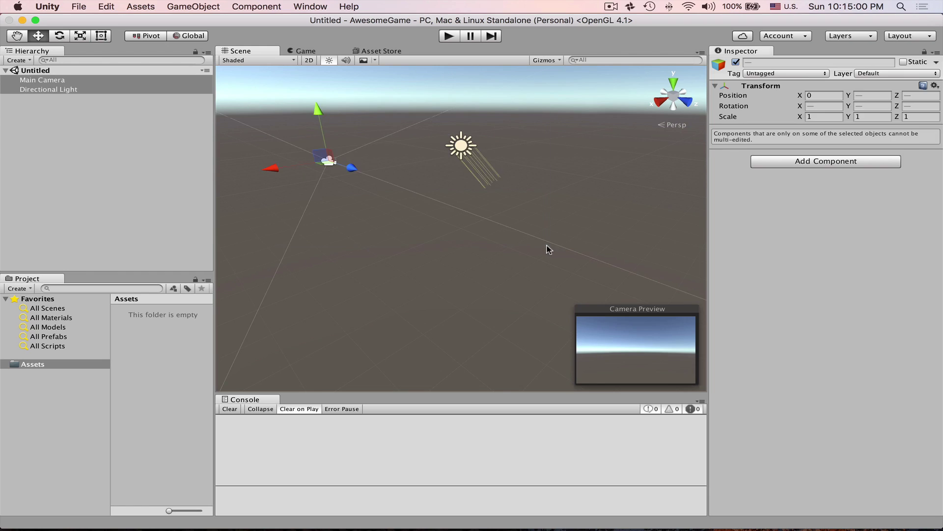
{"action": "left_click", "coordinate": [549, 249]}
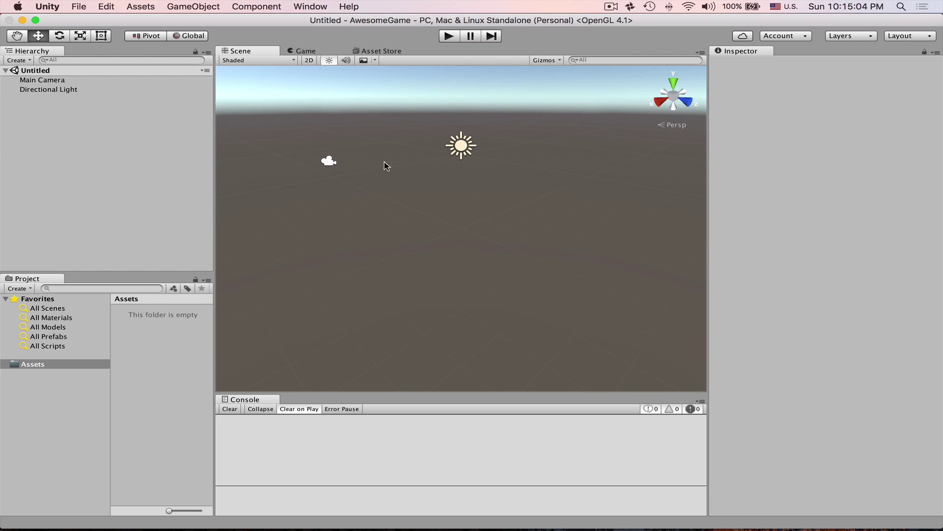
{"action": "left_click", "coordinate": [462, 149]}
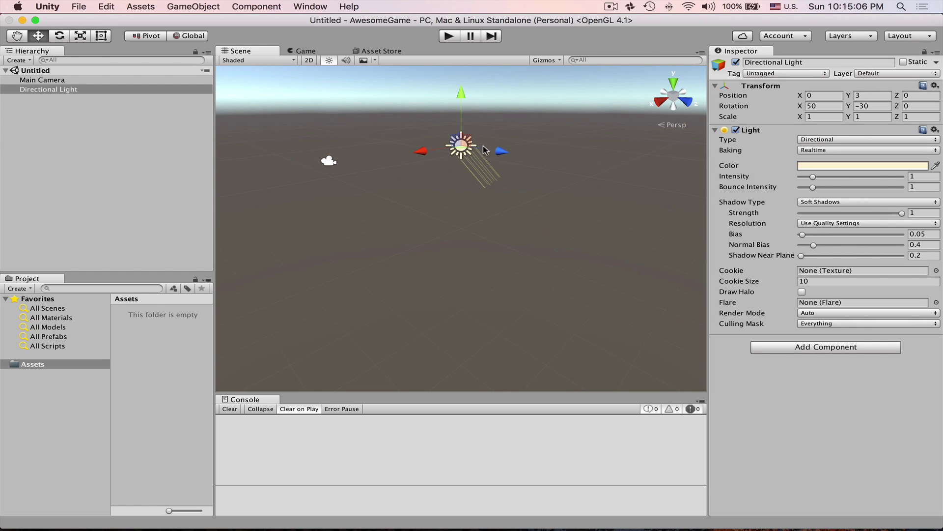
{"action": "left_click", "coordinate": [505, 124]}
{"action": "left_click", "coordinate": [462, 148]}
{"action": "left_click", "coordinate": [328, 161]}
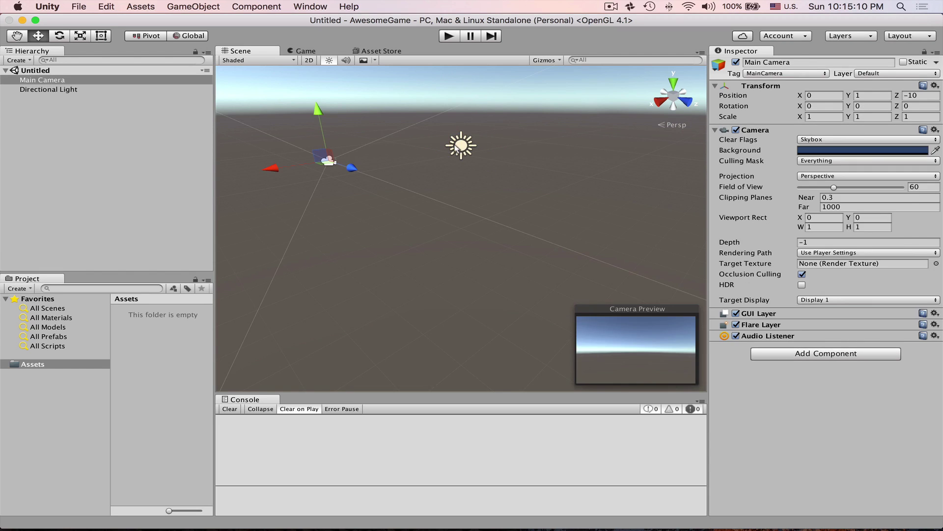
{"action": "left_click", "coordinate": [461, 146]}
{"action": "left_click", "coordinate": [410, 128]}
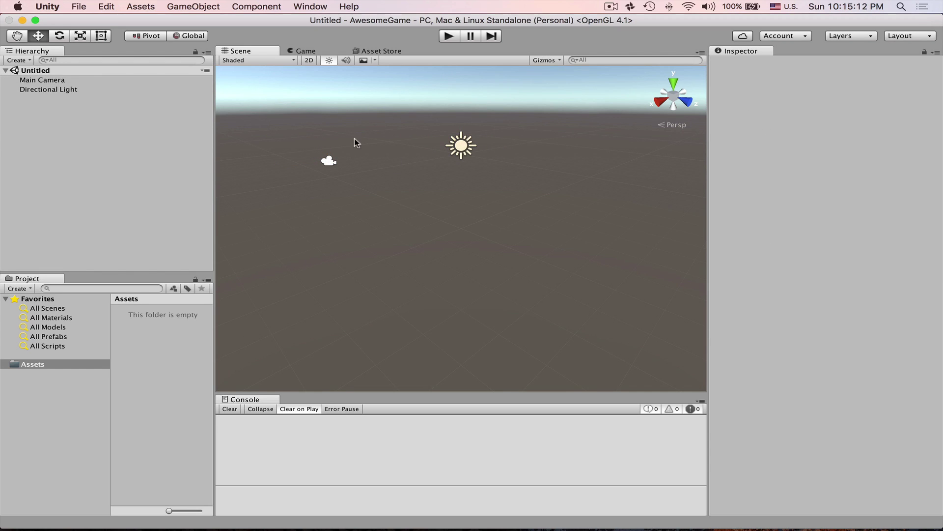
Box-select and then clear the camera and light, and pan the Scene view slightly with the Hand tool.
{"action": "left_click_drag", "start_coordinate": [296, 110], "coordinate": [499, 195]}
{"action": "left_click", "coordinate": [398, 151]}
{"action": "key", "text": "q"}
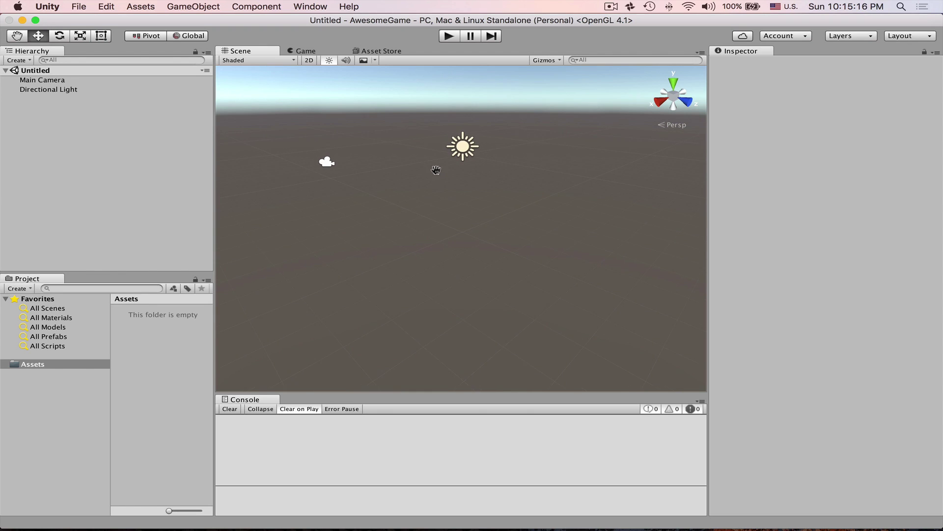
{"action": "mouse_move", "coordinate": [409, 144]}
{"action": "left_mouse_down"}
{"action": "mouse_move", "coordinate": [431, 175]}
{"action": "mouse_move", "coordinate": [451, 152]}
{"action": "mouse_move", "coordinate": [425, 219]}
{"action": "mouse_move", "coordinate": [470, 114]}
{"action": "mouse_move", "coordinate": [392, 143]}
{"action": "mouse_move", "coordinate": [408, 162]}
{"action": "left_mouse_up"}
{"action": "key", "text": "w"}
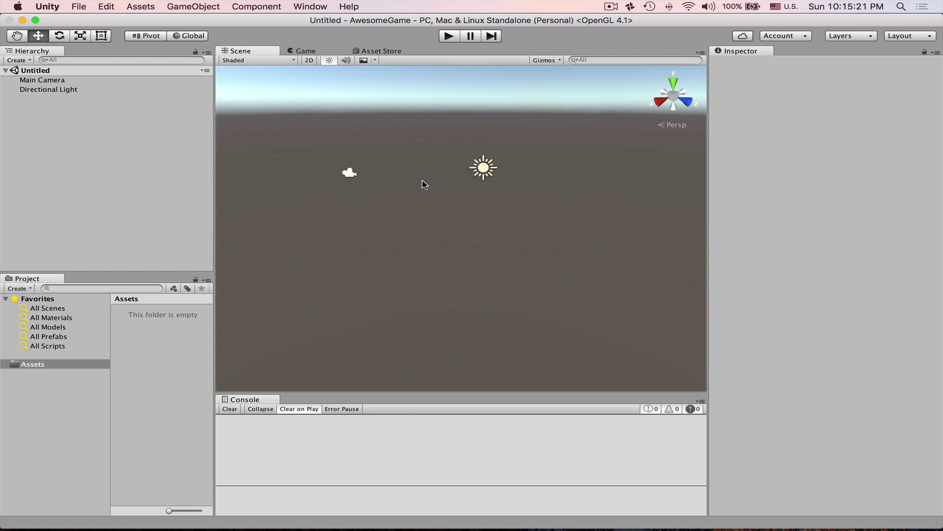
Zoom in and out, then orbit the Scene view upward so more sky shows.
{"action": "scroll", "coordinate": [426, 185], "scroll_direction": "up", "scroll_amount": 3}
{"action": "scroll", "coordinate": [426, 184], "scroll_direction": "down", "scroll_amount": 2}
{"action": "scroll", "coordinate": [428, 185], "scroll_direction": "up", "scroll_amount": 2}
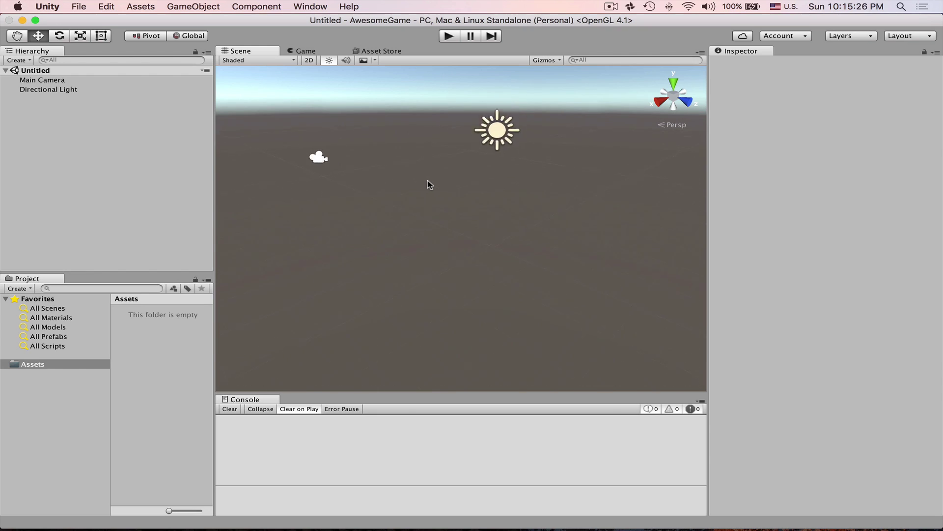
{"action": "scroll", "coordinate": [429, 185], "scroll_direction": "down", "scroll_amount": 1}
{"action": "scroll", "coordinate": [429, 185], "scroll_direction": "up", "scroll_amount": 1}
{"action": "left_click_drag", "start_coordinate": [441, 196], "coordinate": [354, 177], "text": "alt"}
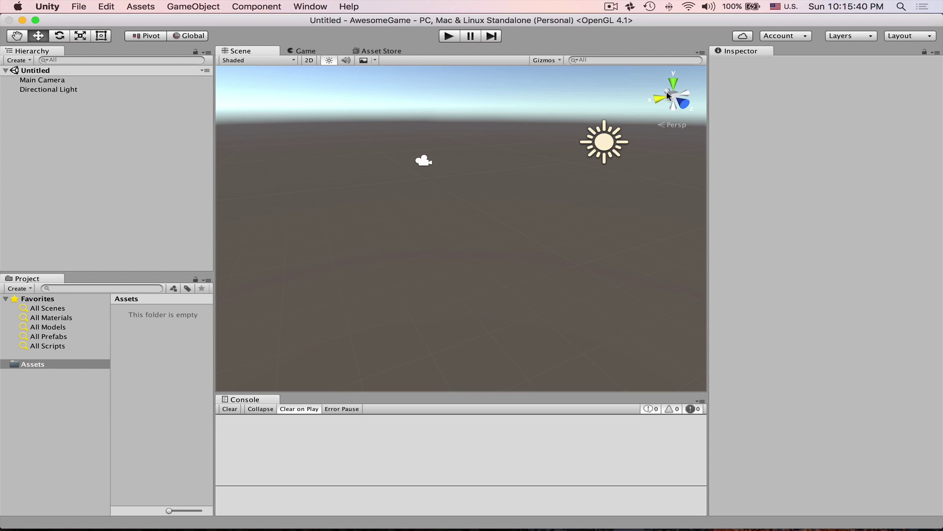
{"action": "right_click_drag", "start_coordinate": [484, 217], "coordinate": [469, 156]}
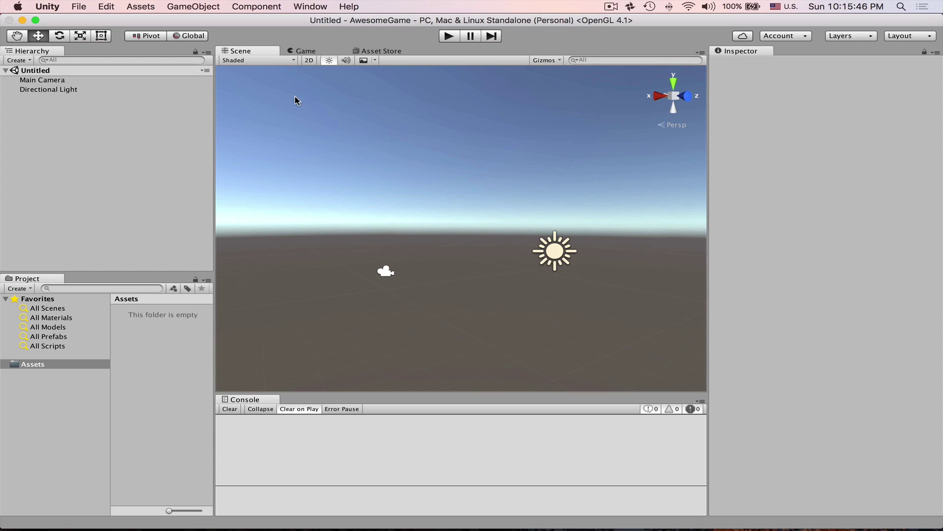
{"action": "right_click_drag", "start_coordinate": [651, 231], "coordinate": [612, 283]}
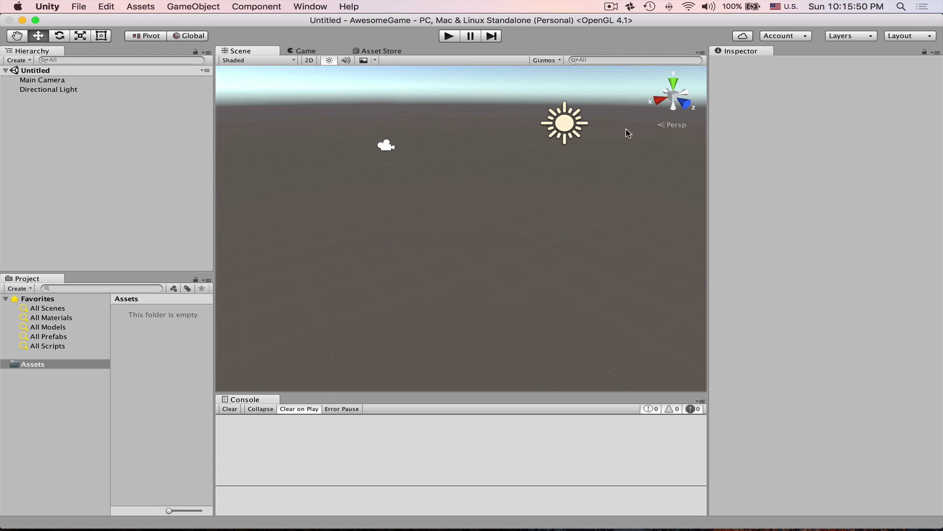
{"action": "right_click_drag", "start_coordinate": [345, 183], "coordinate": [484, 236]}
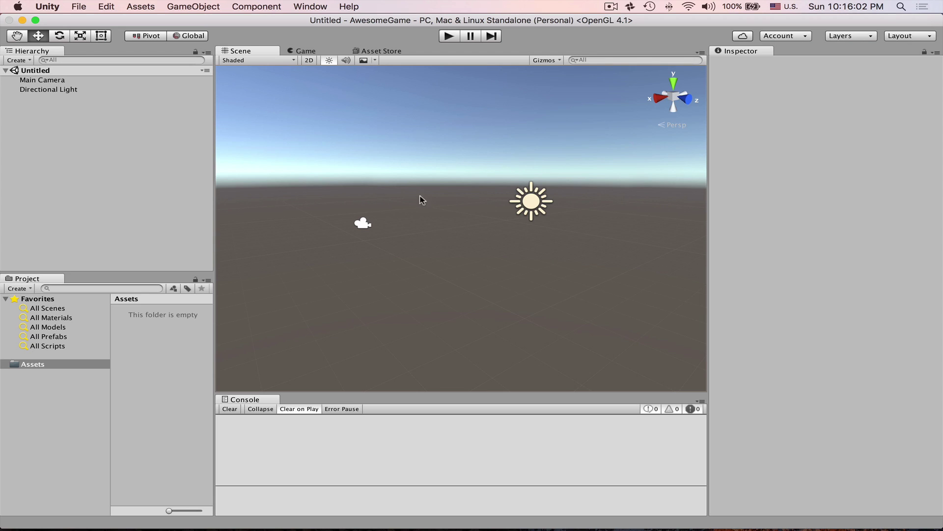
{"action": "left_click", "coordinate": [309, 61]}
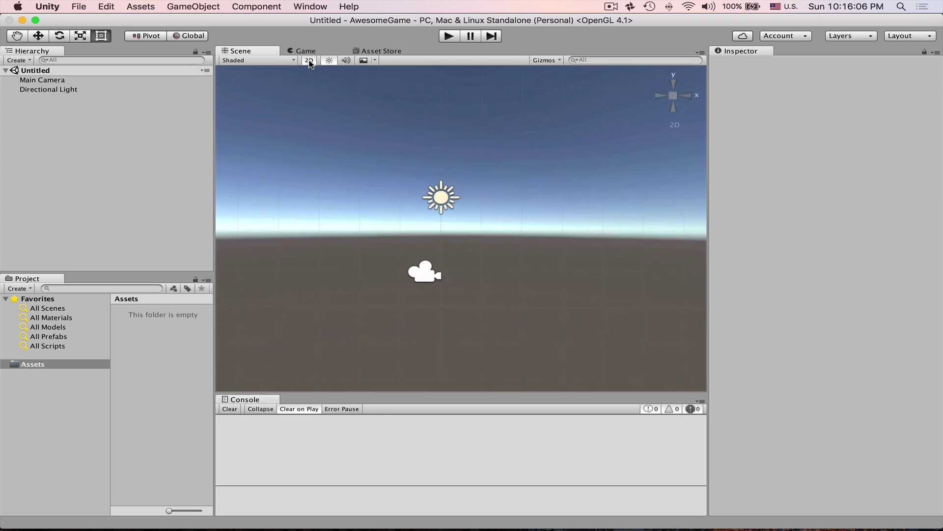
{"action": "middle_click_drag", "start_coordinate": [366, 220], "coordinate": [459, 123]}
Return the Scene view to 3D and select the Main Camera.
{"action": "left_click", "coordinate": [309, 60]}
{"action": "left_click", "coordinate": [547, 164]}
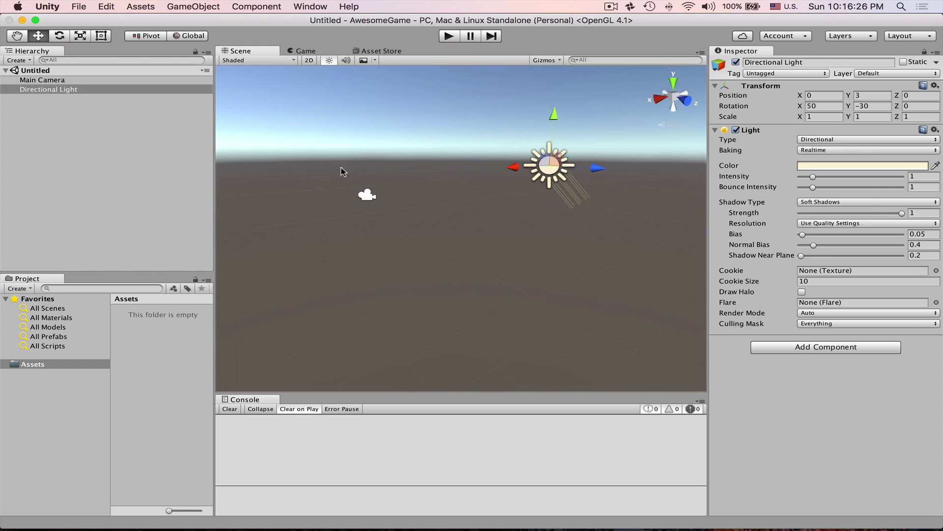
{"action": "left_click", "coordinate": [368, 196]}
{"action": "left_click_drag", "start_coordinate": [454, 92], "coordinate": [564, 219]}
{"action": "left_click_drag", "start_coordinate": [337, 147], "coordinate": [512, 200]}
{"action": "left_click_drag", "start_coordinate": [510, 115], "coordinate": [584, 208]}
{"action": "left_click", "coordinate": [368, 195]}
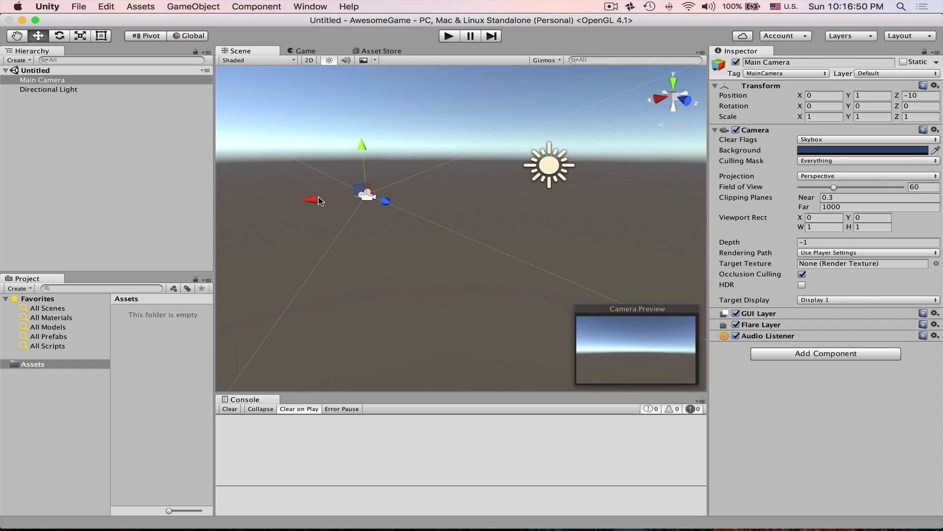
Move the Main Camera to position -3.39, 1.47, -10 with rotation -7.24, 1.38, 0.
{"action": "left_click", "coordinate": [814, 96]}
{"action": "type", "text": "5"}
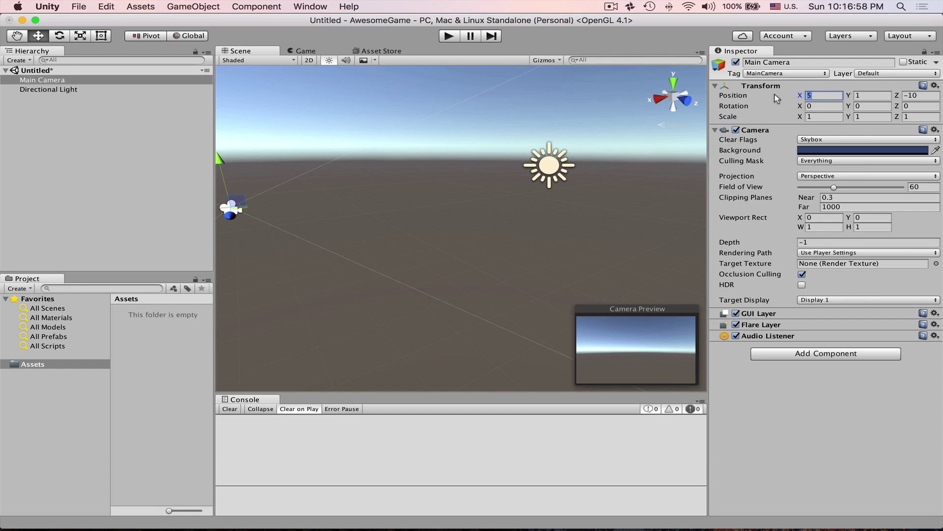
{"action": "type", "text": "-5"}
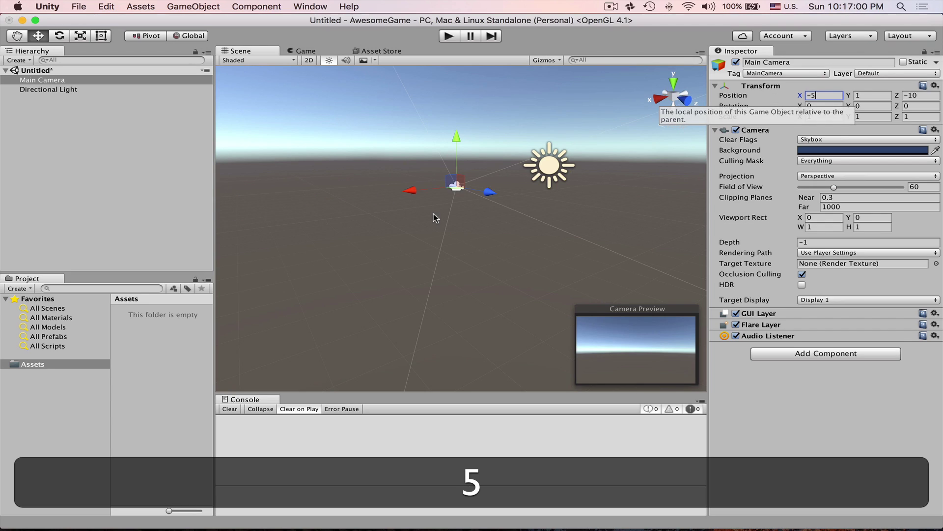
{"action": "left_click", "coordinate": [799, 98]}
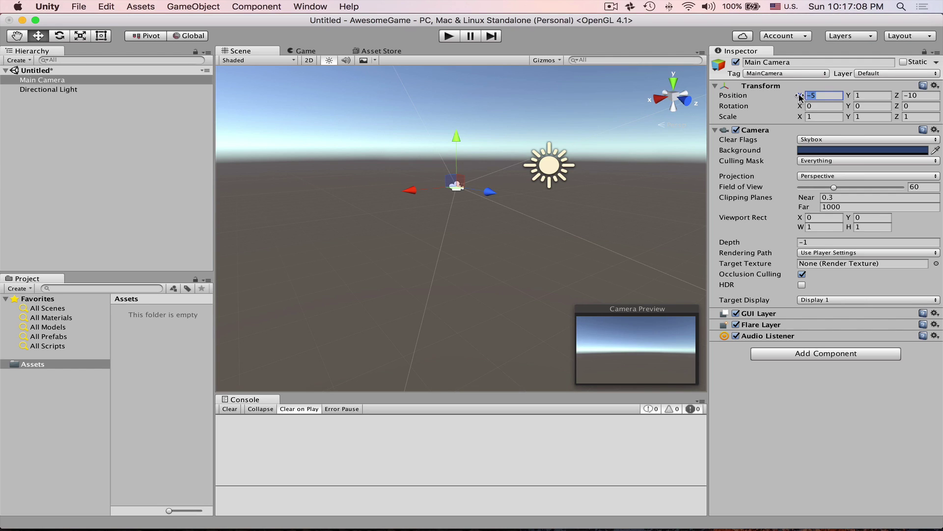
{"action": "left_click", "coordinate": [800, 97]}
{"action": "left_click_drag", "start_coordinate": [799, 96], "coordinate": [863, 96]}
{"action": "left_click_drag", "start_coordinate": [800, 107], "coordinate": [898, 114]}
{"action": "left_click", "coordinate": [800, 119]}
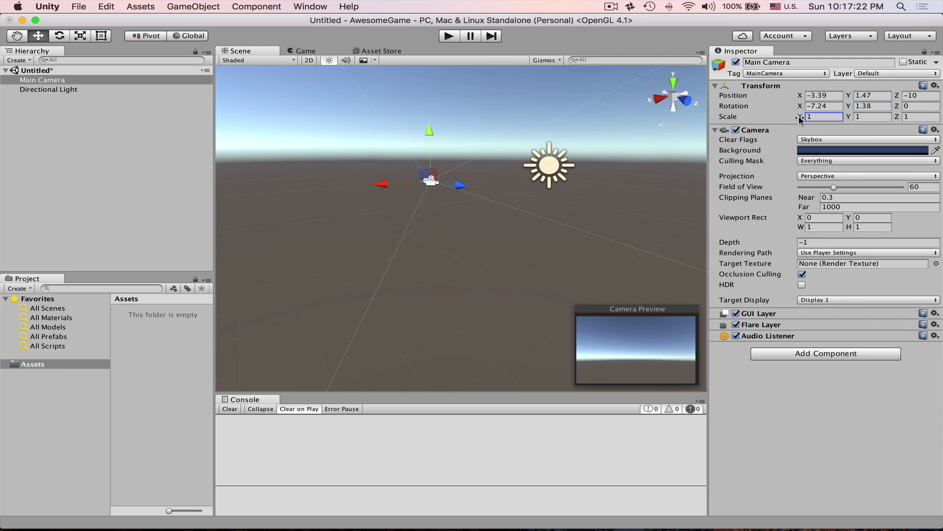
{"action": "left_click", "coordinate": [834, 121]}
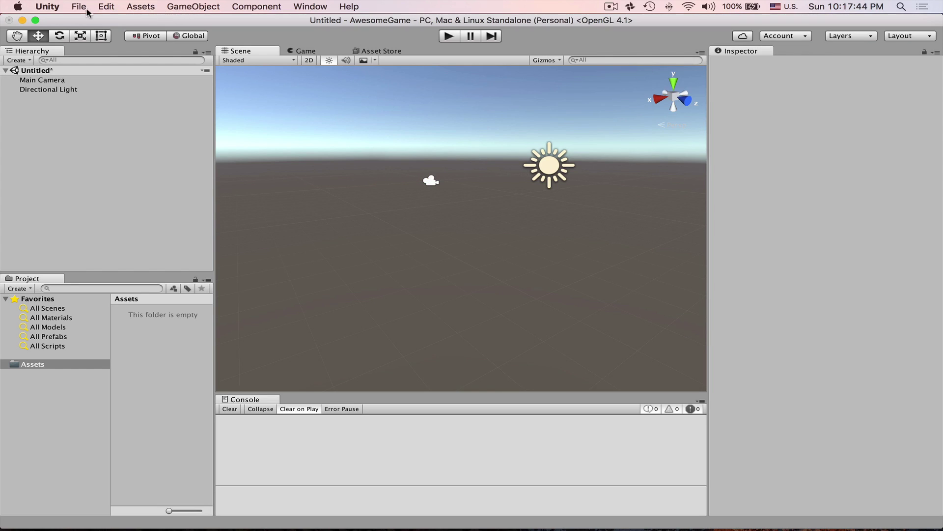
Add a Cube through GameObject > 3D Object > Cube.
{"action": "left_click", "coordinate": [201, 7]}
{"action": "mouse_move", "coordinate": [206, 46]}
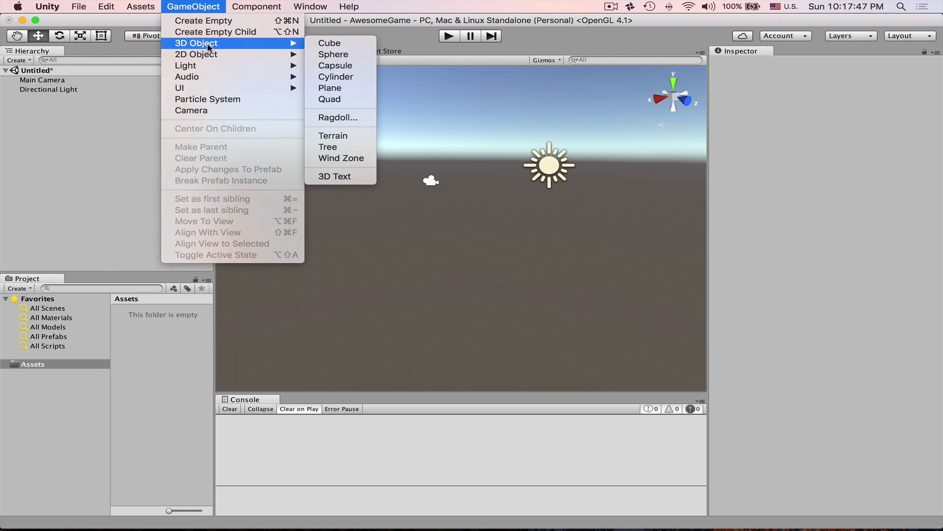
{"action": "left_click", "coordinate": [336, 44]}
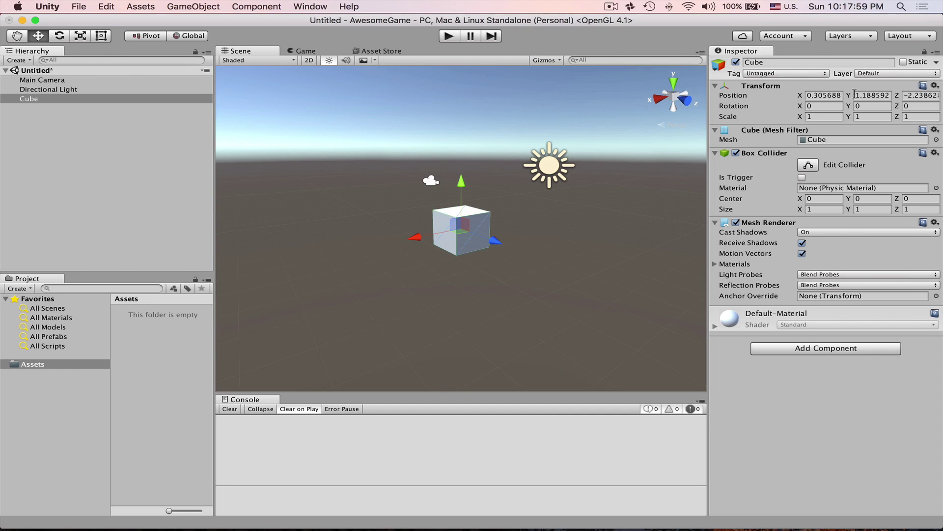
Experiment with the cube's rotation and scale, then reset Scale X to 1 and Rotation X to 0.
{"action": "left_click_drag", "start_coordinate": [801, 108], "coordinate": [868, 119]}
{"action": "left_click_drag", "start_coordinate": [801, 118], "coordinate": [837, 128]}
{"action": "left_click", "coordinate": [834, 116]}
{"action": "type", "text": "1"}
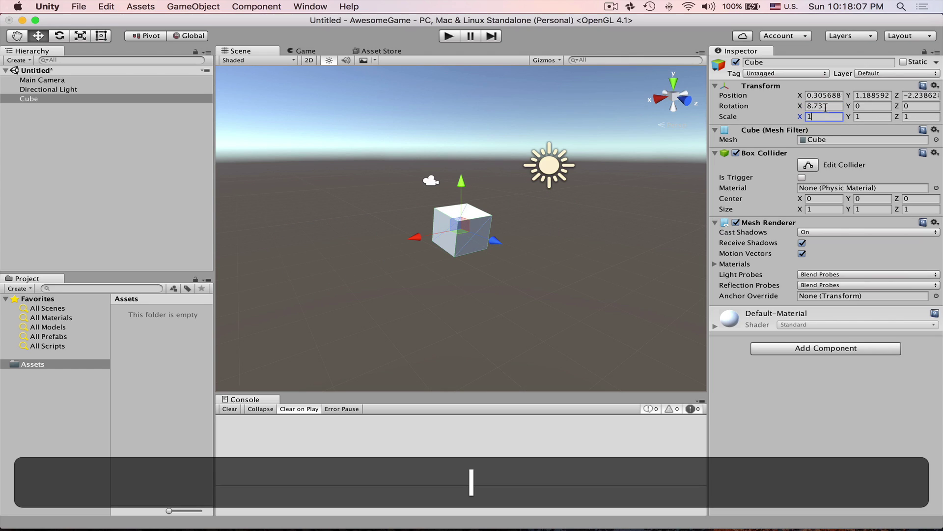
{"action": "left_click", "coordinate": [825, 107]}
{"action": "type", "text": "0"}
{"action": "key", "text": "Return"}
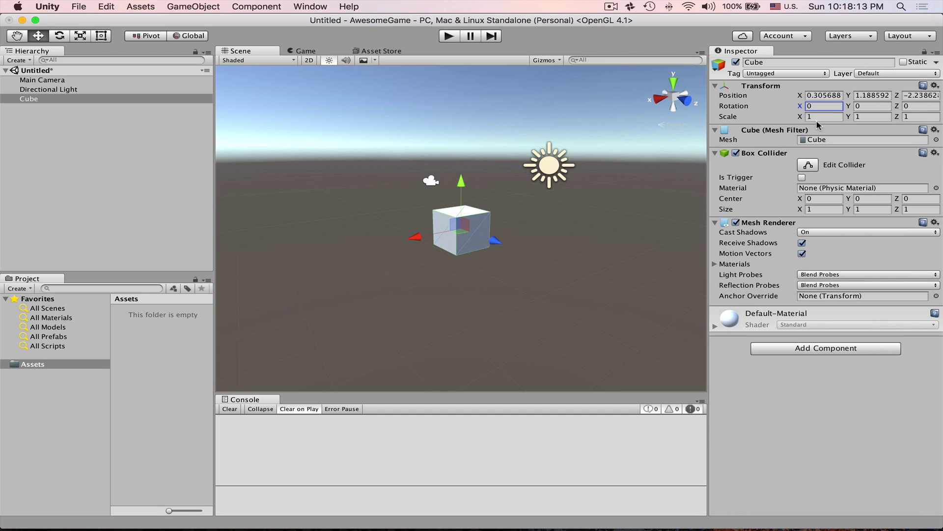
Add Cube (1) through GameObject > 3D Object > Cube.
{"action": "right_click_drag", "start_coordinate": [589, 217], "coordinate": [525, 211]}
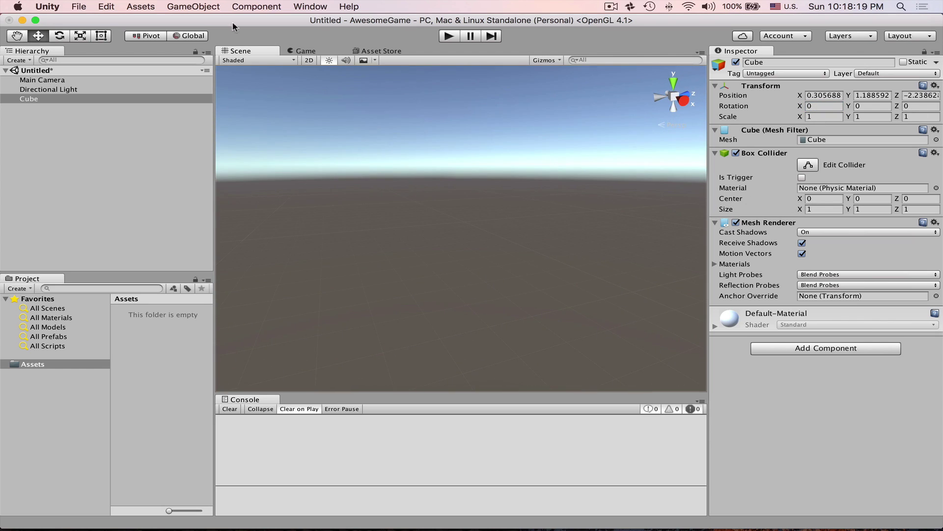
{"action": "left_click", "coordinate": [202, 7]}
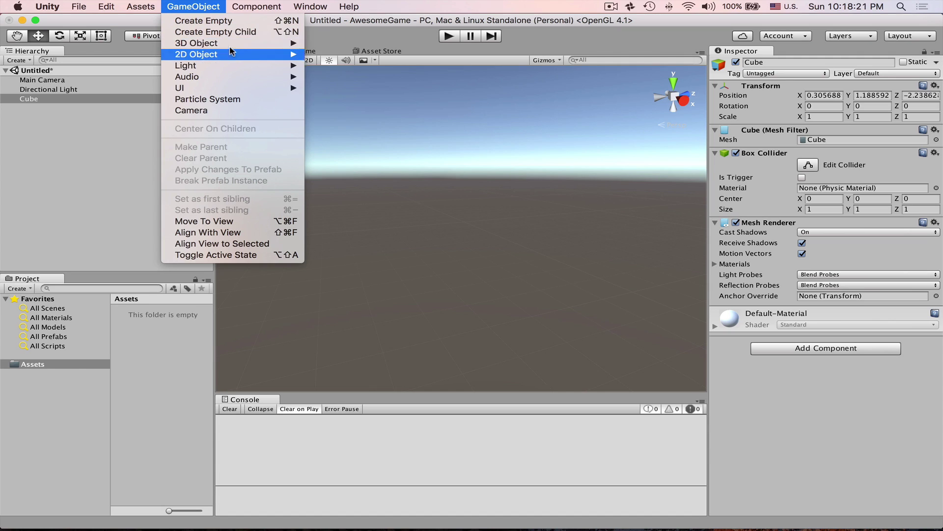
{"action": "mouse_move", "coordinate": [252, 43]}
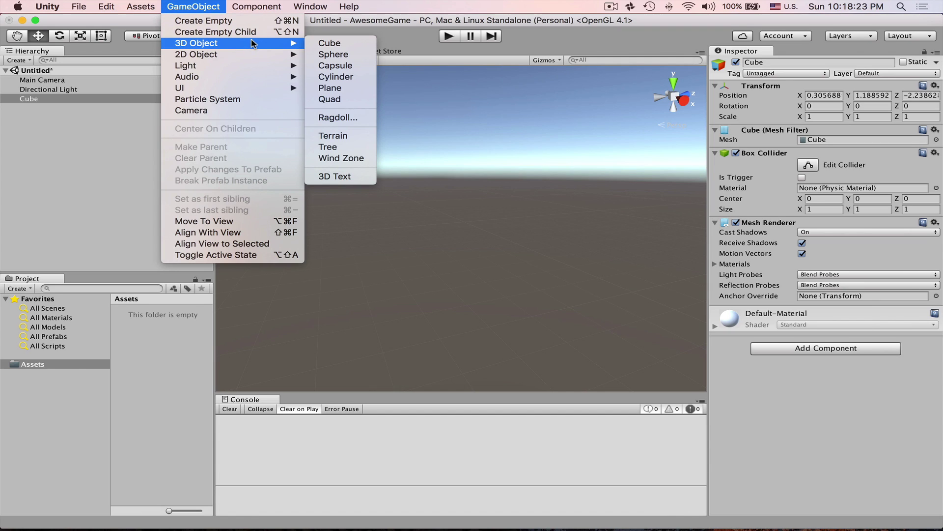
{"action": "left_click", "coordinate": [351, 20]}
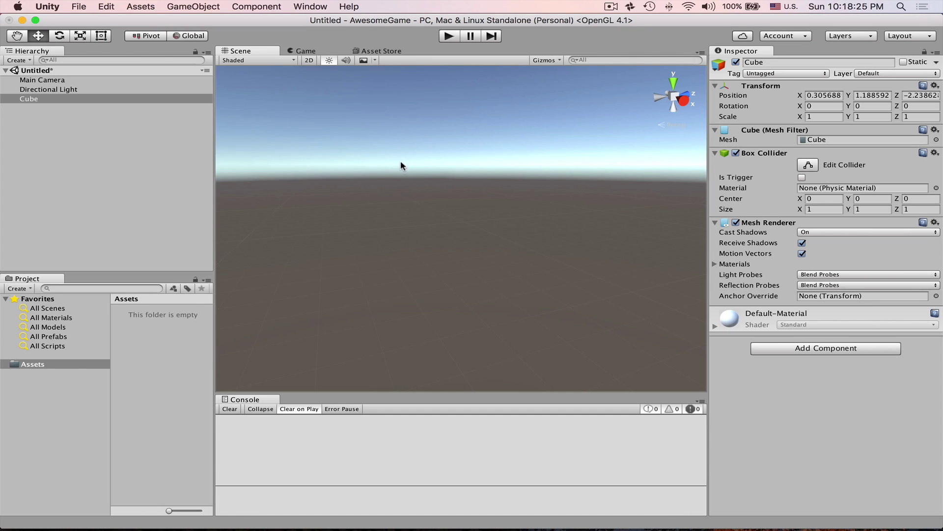
{"action": "mouse_move", "coordinate": [404, 168]}
{"action": "left_mouse_down", "text": "alt"}
{"action": "mouse_move", "coordinate": [143, 172]}
{"action": "mouse_move", "coordinate": [408, 169]}
{"action": "left_mouse_up", "text": "alt"}
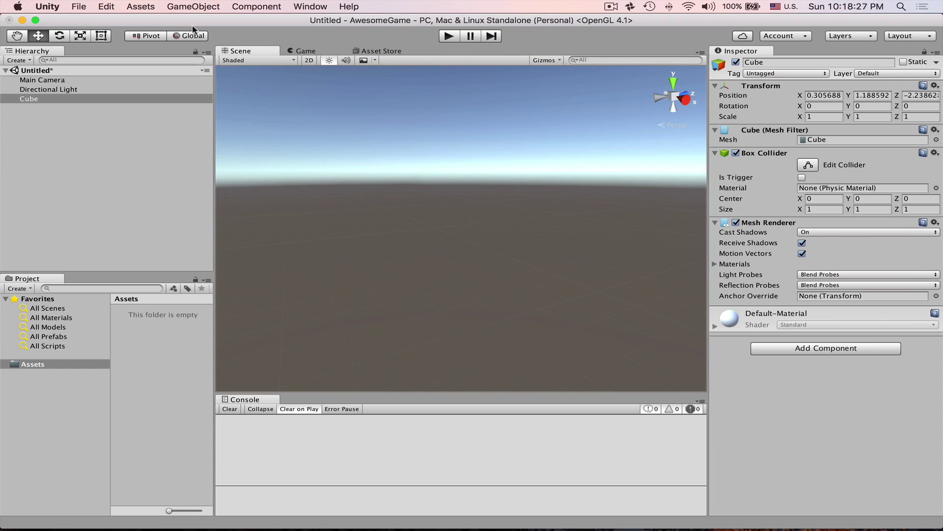
{"action": "left_click", "coordinate": [194, 6]}
{"action": "mouse_move", "coordinate": [269, 45]}
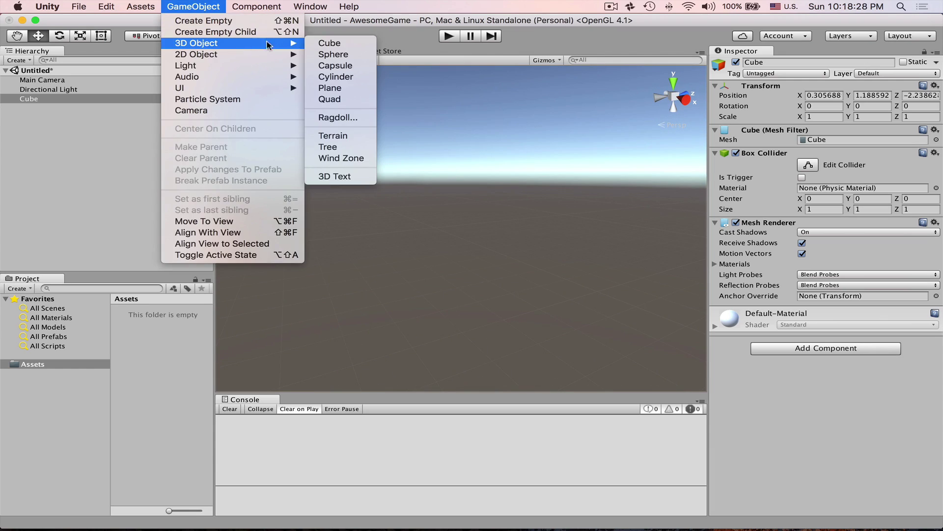
{"action": "left_click", "coordinate": [348, 45]}
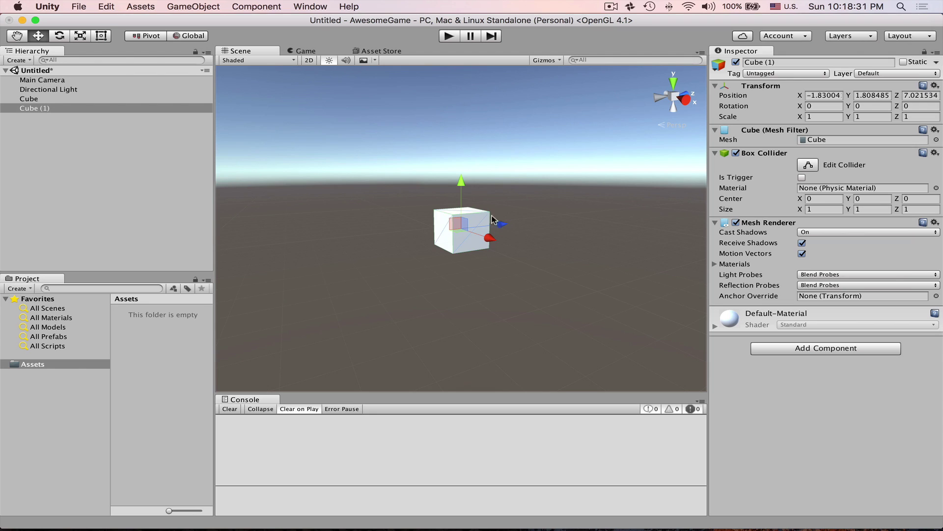
Add Cube (2) and orbit the view to frame all three cubes.
{"action": "left_click_drag", "start_coordinate": [577, 202], "coordinate": [473, 220], "text": "alt"}
{"action": "left_click", "coordinate": [194, 7]}
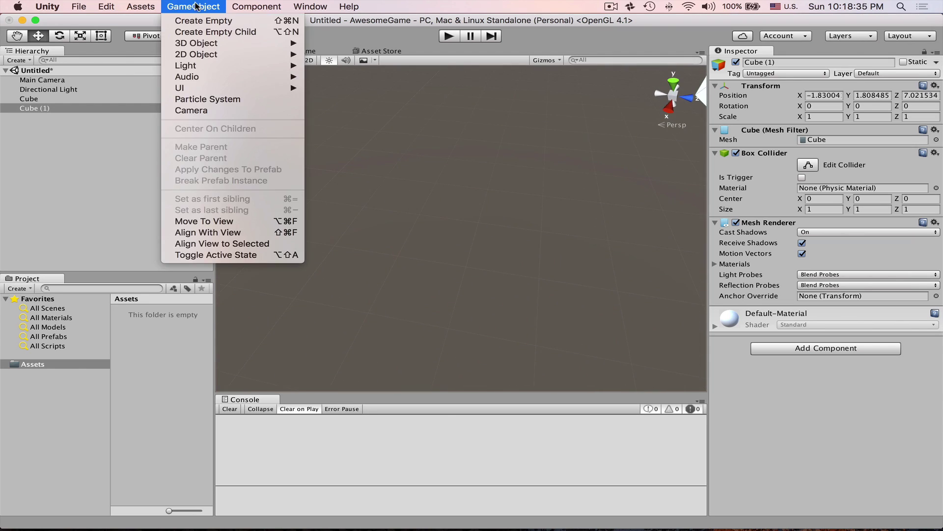
{"action": "mouse_move", "coordinate": [223, 45]}
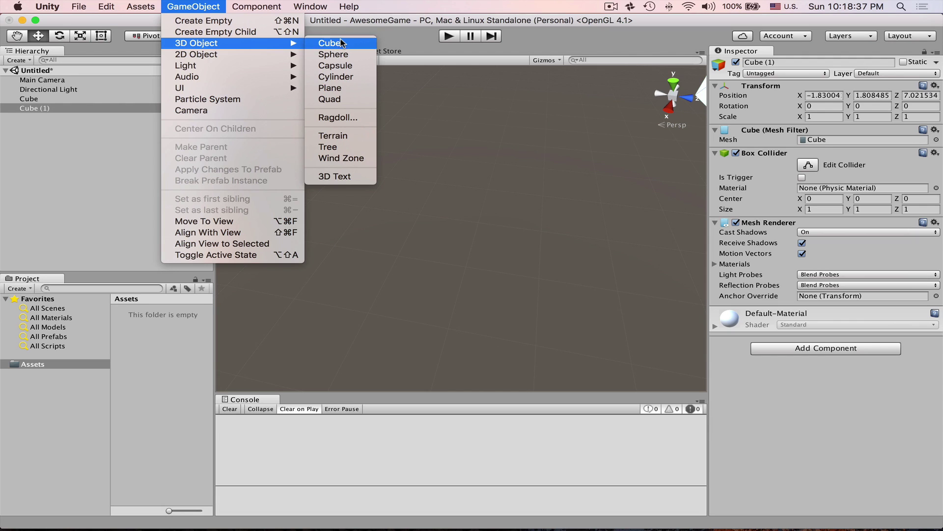
{"action": "left_click", "coordinate": [342, 43]}
{"action": "left_click_drag", "start_coordinate": [501, 103], "coordinate": [471, 126], "text": "alt"}
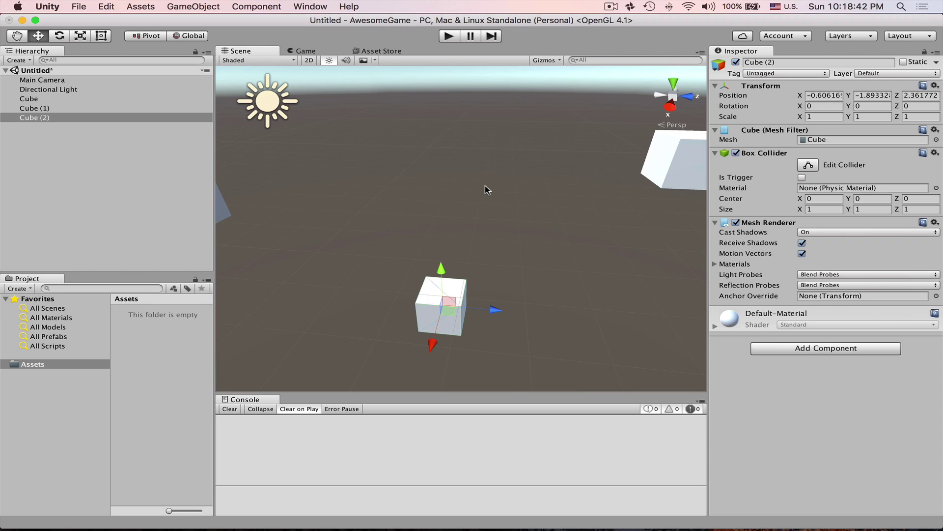
{"action": "left_click_drag", "start_coordinate": [485, 189], "coordinate": [390, 191], "text": "alt"}
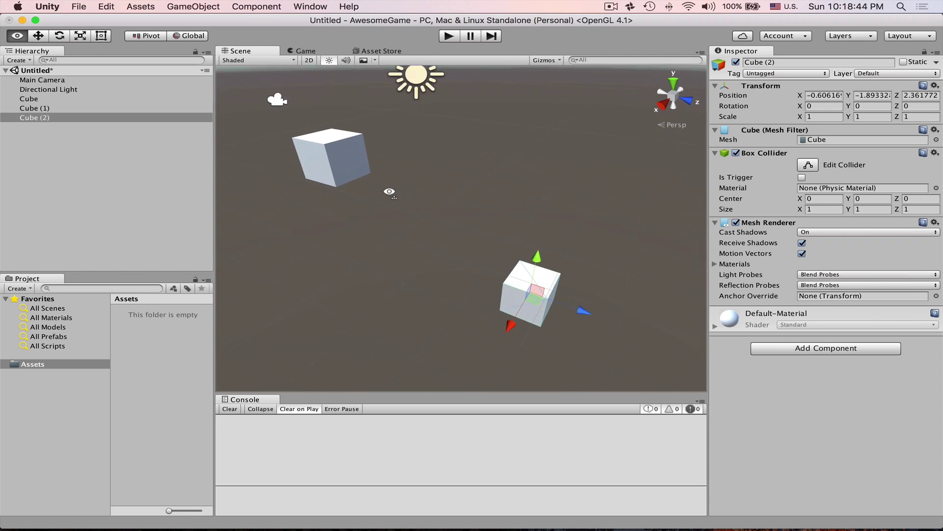
{"action": "left_click_drag", "start_coordinate": [448, 168], "coordinate": [472, 161], "text": "alt"}
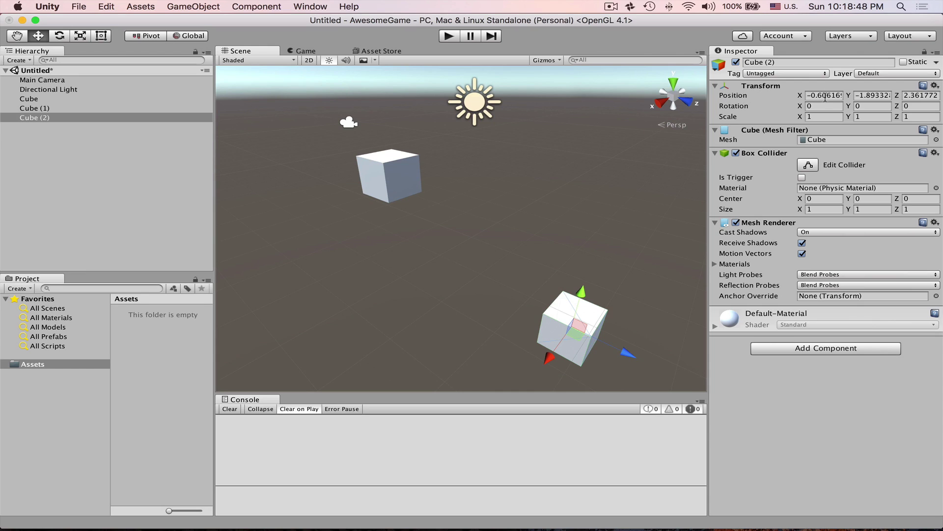
{"action": "left_click_drag", "start_coordinate": [654, 146], "coordinate": [634, 155], "text": "alt"}
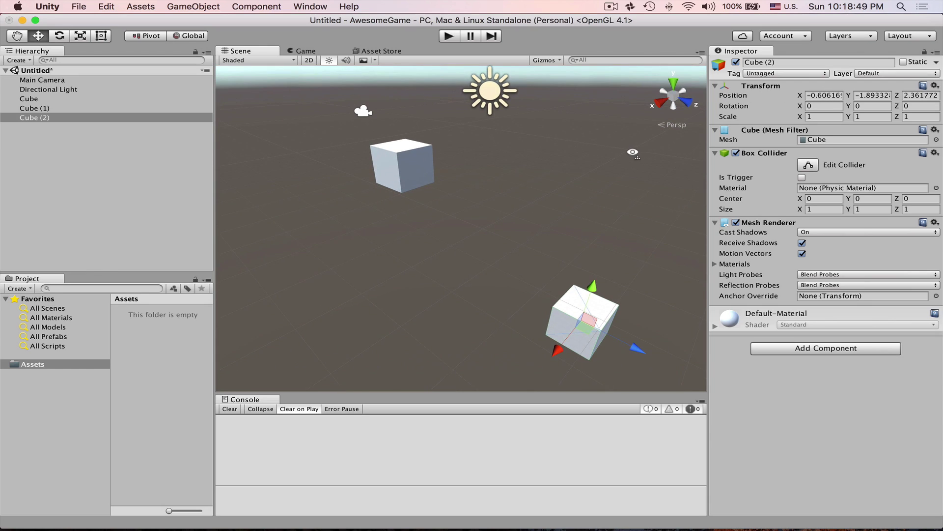
Set the original Cube's Position to 0, 0, 0 in the Inspector, then deselect it and adjust the view.
{"action": "left_click", "coordinate": [403, 163]}
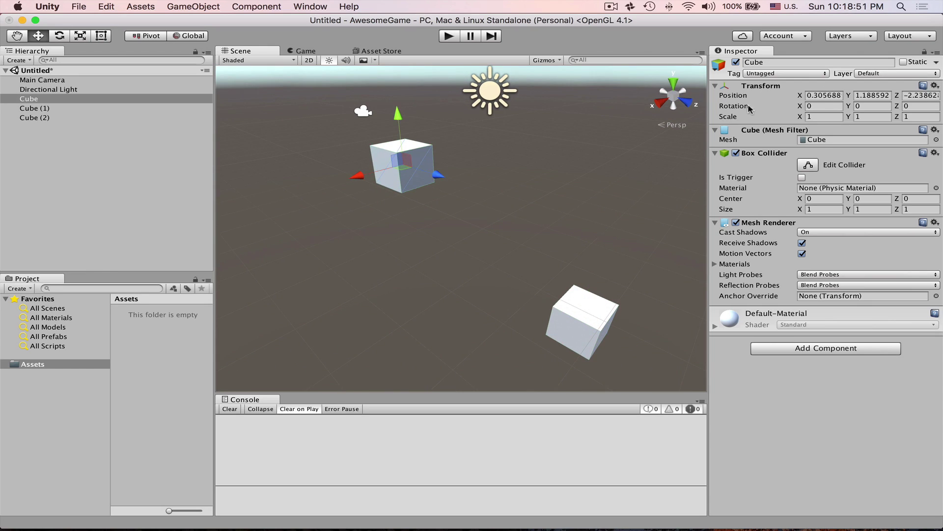
{"action": "left_click", "coordinate": [837, 95]}
{"action": "type", "text": "0"}
{"action": "key", "text": "Tab"}
{"action": "type", "text": "0"}
{"action": "key", "text": "Tab"}
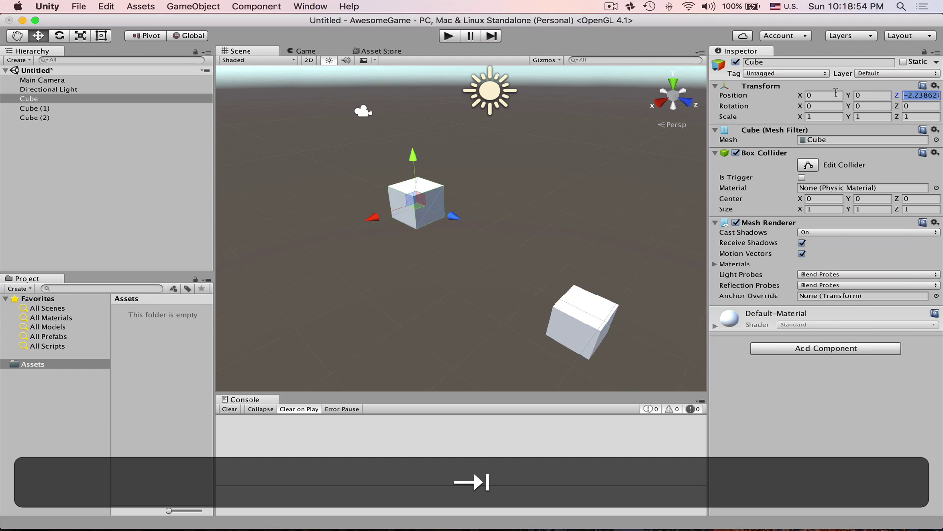
{"action": "type", "text": "0"}
{"action": "key", "text": "Return"}
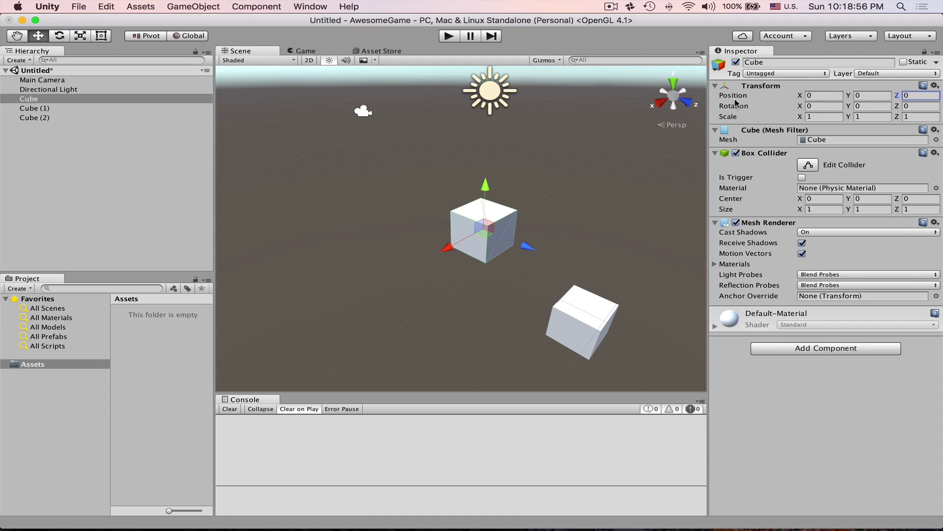
{"action": "left_click_drag", "start_coordinate": [443, 236], "coordinate": [543, 238], "text": "alt"}
{"action": "left_click", "coordinate": [513, 238]}
{"action": "middle_click_drag", "start_coordinate": [500, 224], "coordinate": [491, 200]}
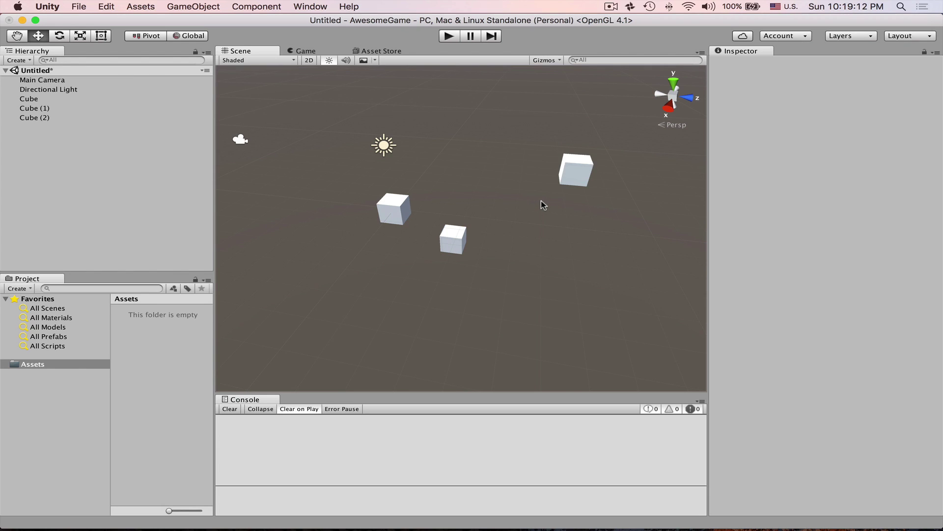
Tilt the view toward the horizon, then fly forward, back, sideways, down and up around the cubes.
{"action": "right_click_drag", "start_coordinate": [547, 205], "coordinate": [513, 224]}
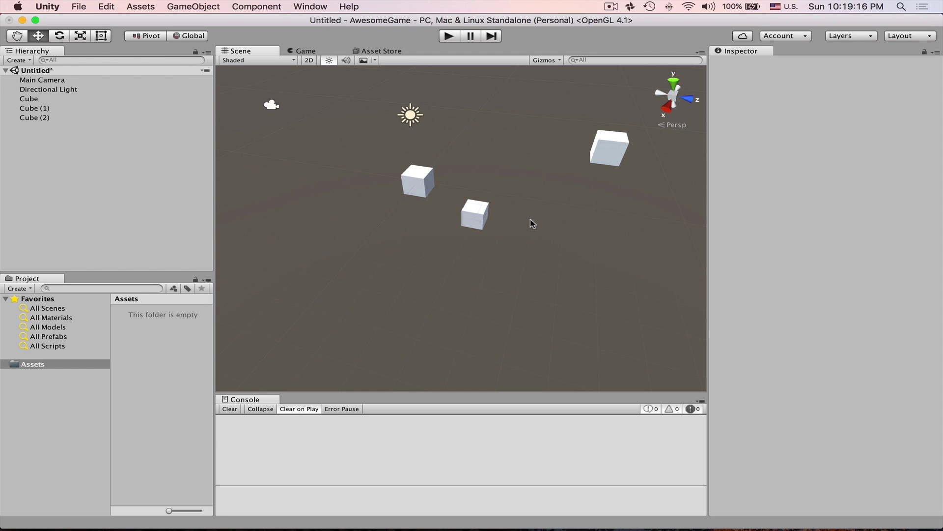
{"action": "right_click_drag", "start_coordinate": [558, 235], "coordinate": [362, 260]}
{"action": "key", "text": "w"}
{"action": "key", "text": "s"}
Keep flying the scene camera sideways, up and down to view the cubes near ground level.
{"action": "key", "text": "s"}
{"action": "key", "text": "a"}
{"action": "key", "text": "d"}
{"action": "key", "text": "a"}
{"action": "key", "text": "d"}
{"action": "key", "text": "q"}
{"action": "key", "text": "e"}
{"action": "key", "text": "w"}
{"action": "key", "text": "s"}
{"action": "key", "text": "d"}
{"action": "key", "text": "a"}
{"action": "key", "text": "e"}
{"action": "key", "text": "q"}
{"action": "key", "text": "a"}
{"action": "key", "text": "d"}
{"action": "key", "text": "e"}
{"action": "key", "text": "d"}
{"action": "key", "text": "a"}
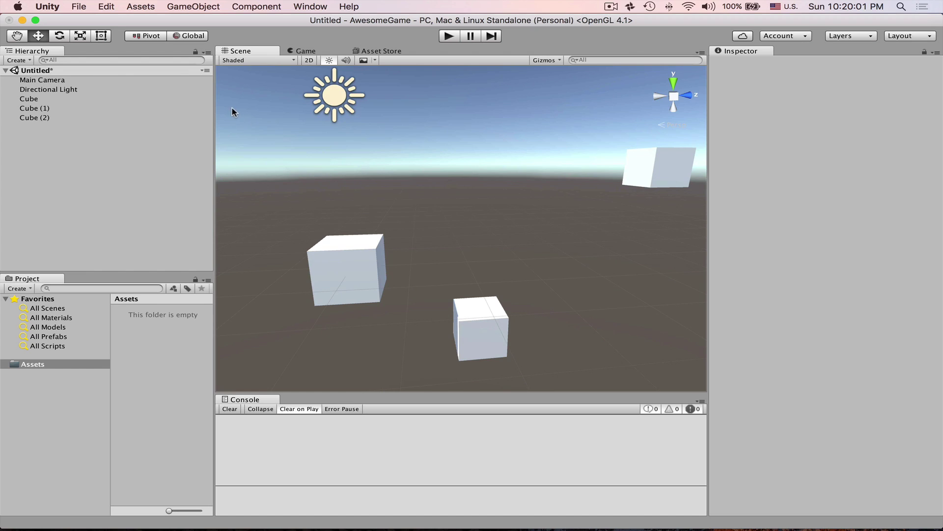
Add a Plane and set its Position to 0, 0, 0.
{"action": "left_click", "coordinate": [219, 8]}
{"action": "mouse_move", "coordinate": [216, 49]}
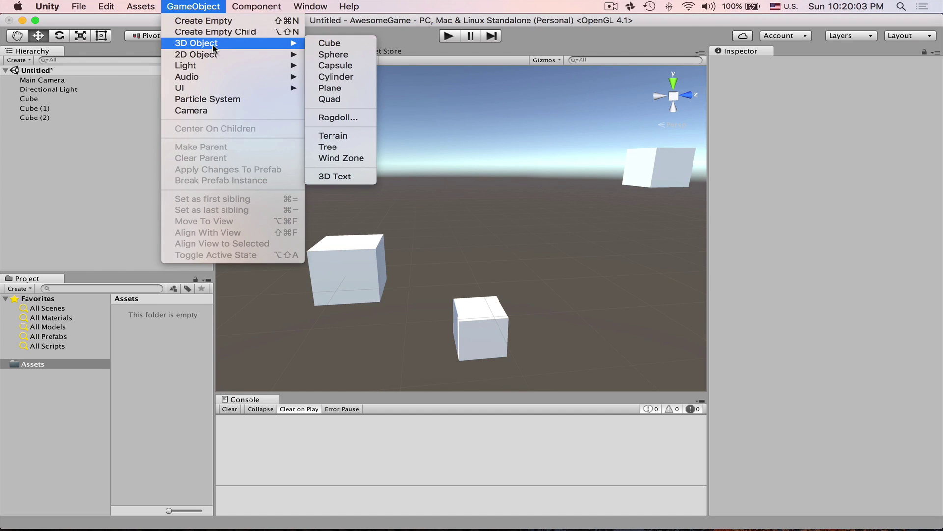
{"action": "left_click", "coordinate": [331, 92]}
{"action": "left_click", "coordinate": [830, 95]}
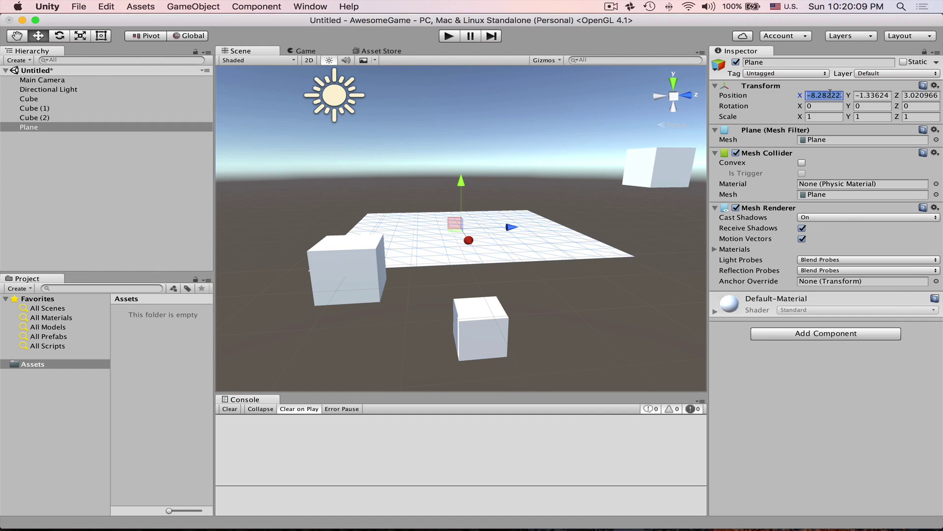
{"action": "type", "text": "0"}
{"action": "key", "text": "Tab"}
{"action": "type", "text": "0"}
{"action": "key", "text": "Tab"}
{"action": "type", "text": "0"}
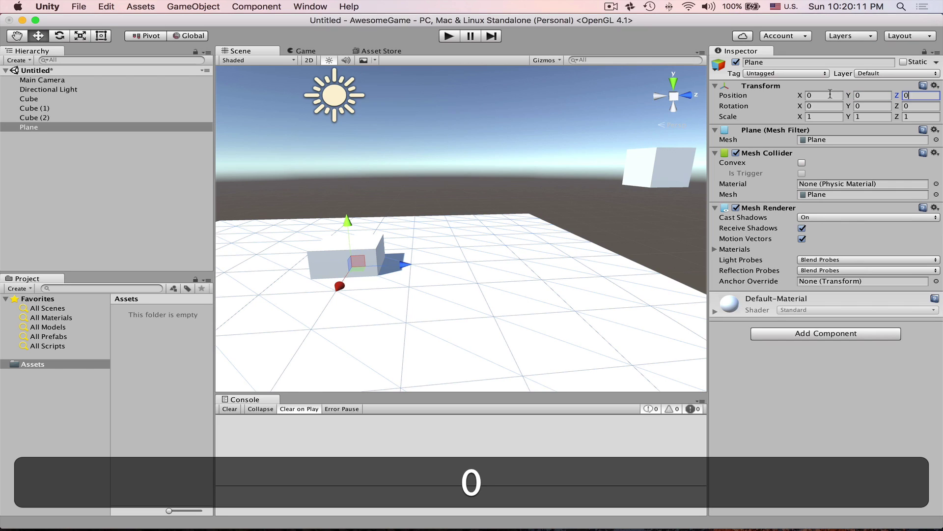
{"action": "key", "text": "Return"}
Delete Cube (1) and Cube (2) from the Hierarchy.
{"action": "left_click", "coordinate": [33, 108]}
{"action": "left_click", "coordinate": [40, 119], "text": "shift"}
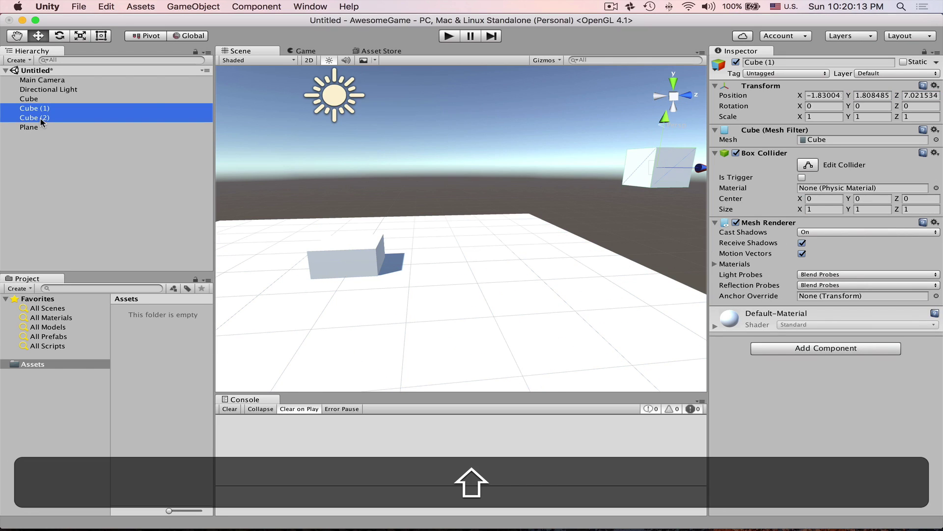
{"action": "key", "text": "shift+super+BackSpace"}
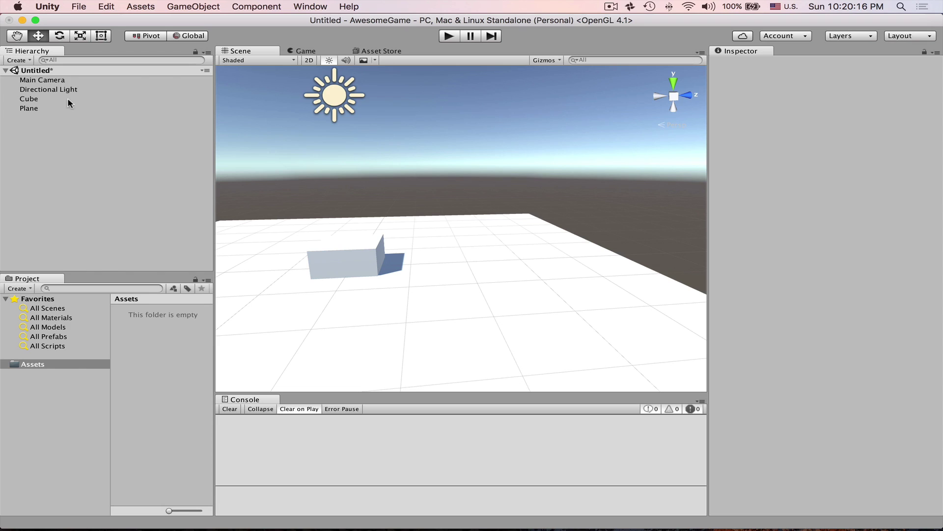
Zoom out to show the whole plane, then select and deselect the Main Camera.
{"action": "scroll", "coordinate": [375, 141], "scroll_direction": "down", "scroll_amount": 5}
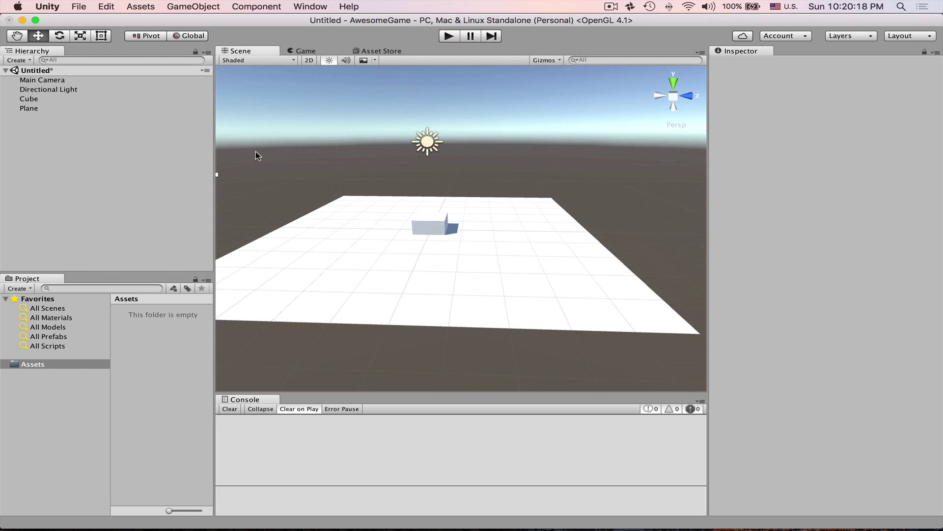
{"action": "left_click", "coordinate": [34, 83]}
{"action": "left_click", "coordinate": [32, 114]}
Orbit and zoom the view to look down on the plane toward the cube.
{"action": "right_click_drag", "start_coordinate": [472, 117], "coordinate": [467, 144]}
{"action": "scroll", "coordinate": [465, 128], "scroll_direction": "up", "scroll_amount": 2}
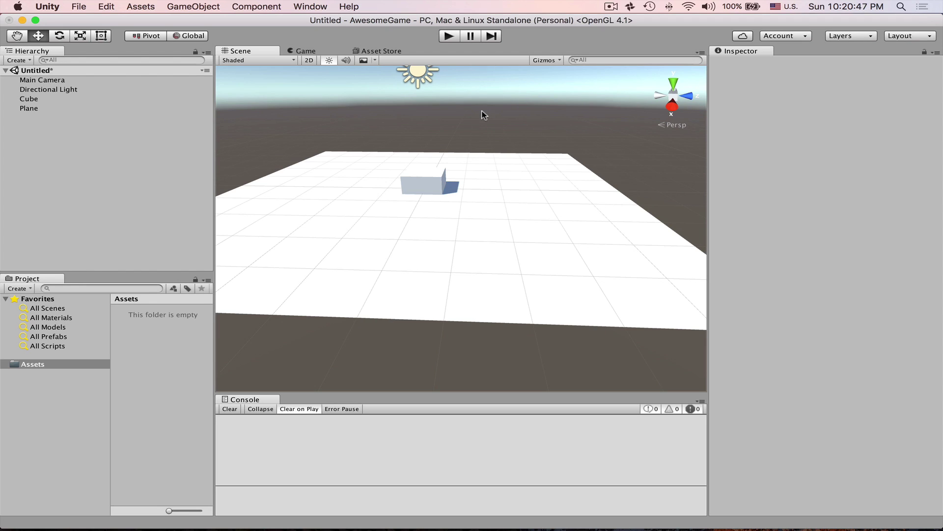
{"action": "right_click_drag", "start_coordinate": [485, 112], "coordinate": [474, 101]}
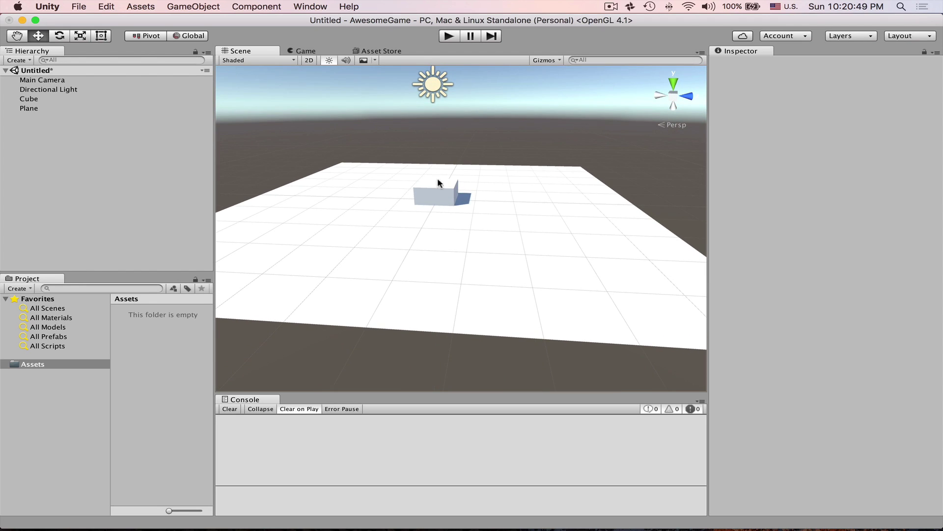
{"action": "right_click_drag", "start_coordinate": [444, 195], "coordinate": [454, 150]}
Fly the scene camera forward and down to eye level on the plane, facing the cube.
{"action": "key", "text": "q"}
{"action": "key", "text": "w"}
{"action": "key", "text": "a"}
{"action": "key", "text": "q"}
{"action": "key", "text": "w"}
{"action": "key", "text": "q"}
{"action": "key", "text": "e"}
{"action": "key", "text": "s"}
{"action": "key", "text": "q"}
{"action": "key", "text": "e"}
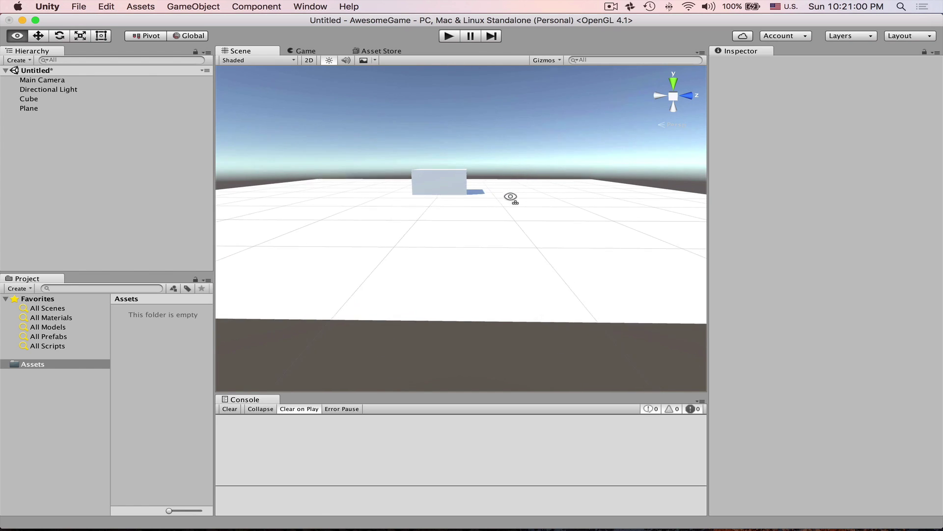